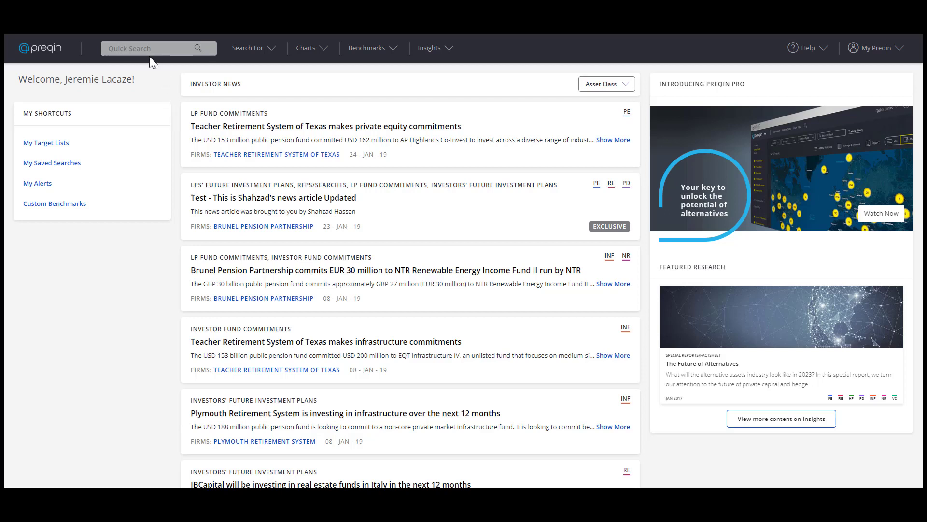
- Quick-search 'CalPERS' and open the California Public Employees' Retirement System investor profile
{"action": "left_click", "coordinate": [138, 48]}
{"action": "type", "text": "Ca"}
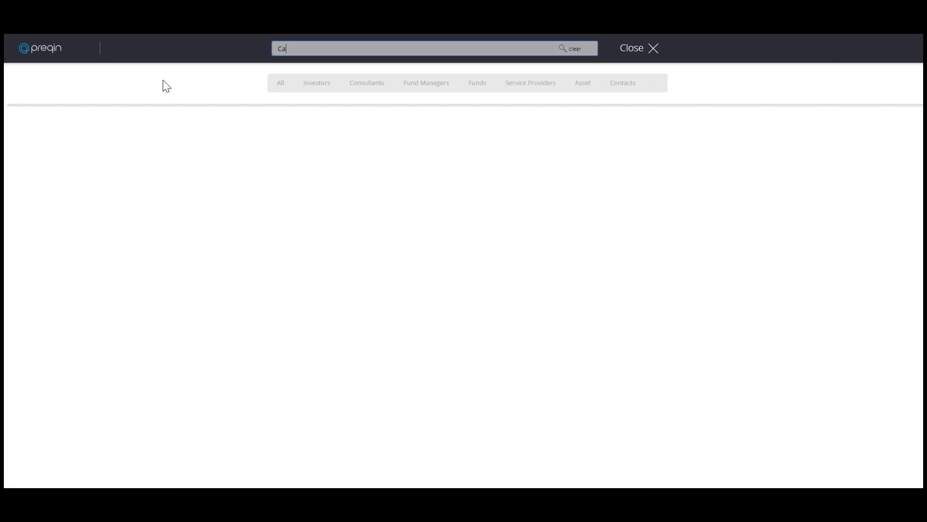
{"action": "type", "text": "lPERS"}
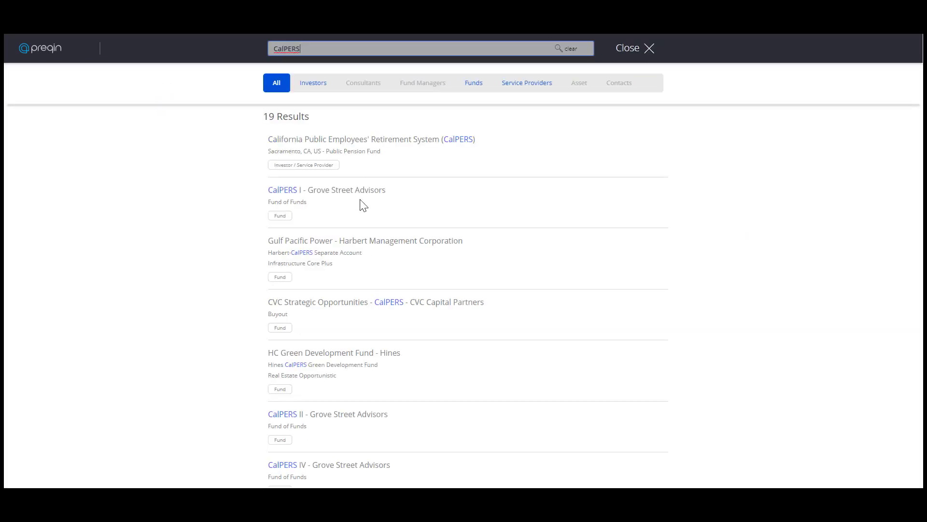
{"action": "left_click", "coordinate": [376, 157]}
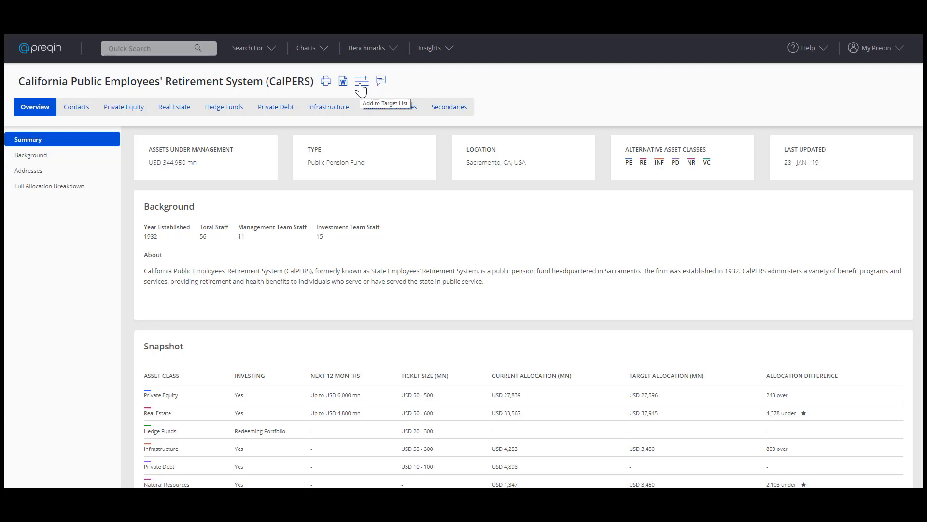
- Add CalPERS to a new 'US Pension Funds' target list with notifications turned on
{"action": "left_click", "coordinate": [360, 82]}
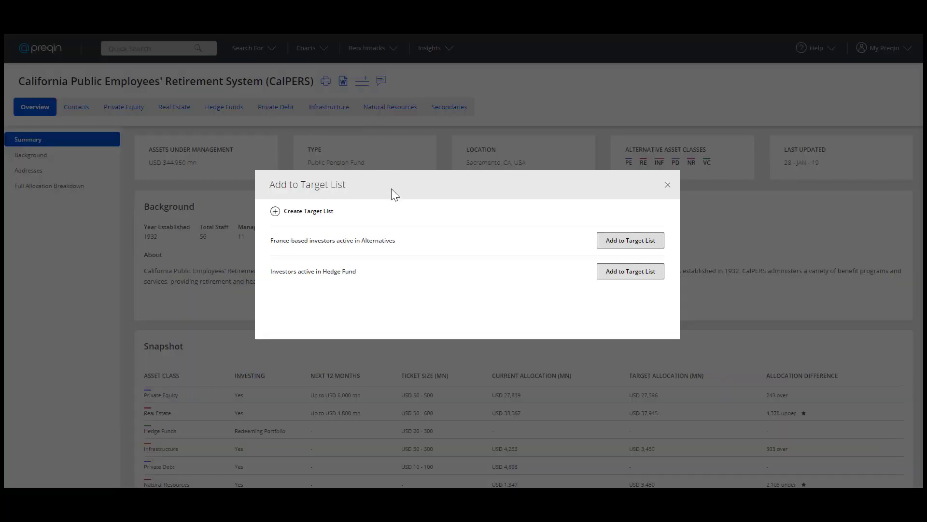
{"action": "left_click", "coordinate": [300, 212]}
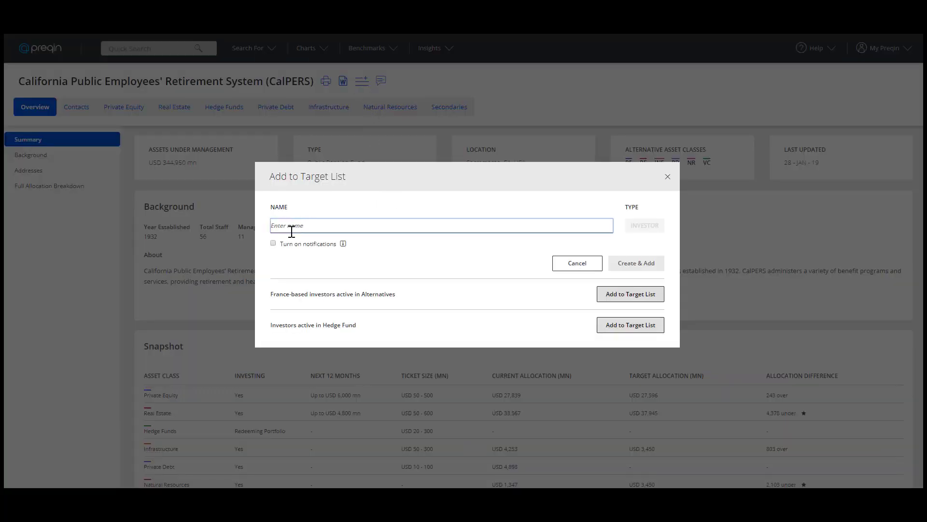
{"action": "type", "text": "US Pension Funds"}
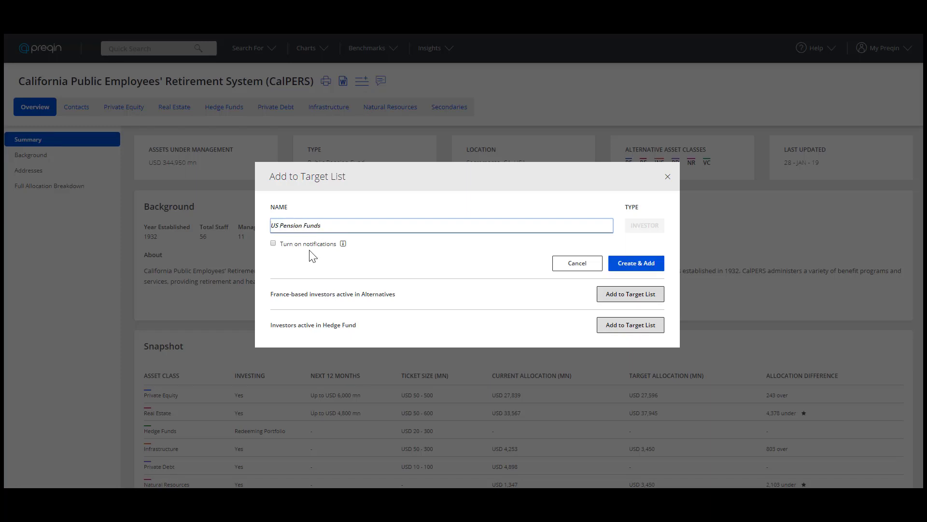
{"action": "left_click", "coordinate": [311, 244]}
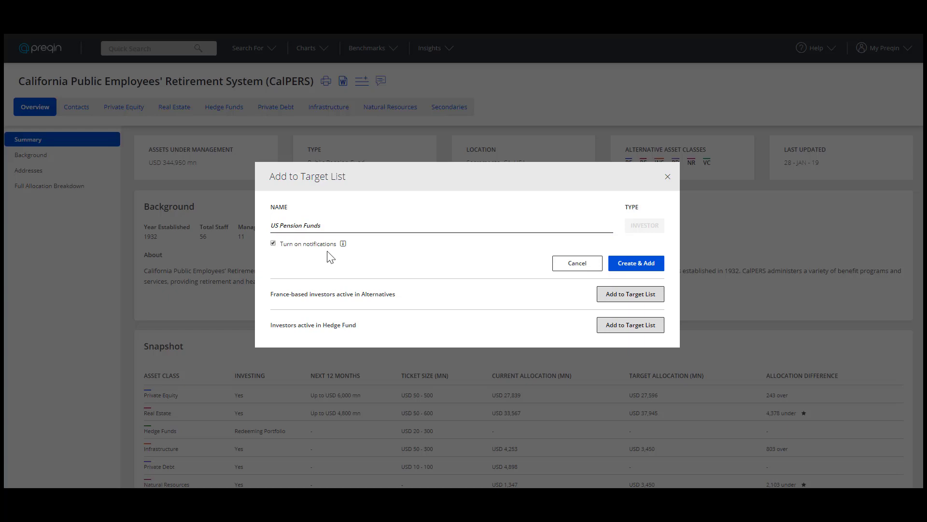
{"action": "mouse_move", "coordinate": [343, 246]}
{"action": "left_click", "coordinate": [637, 264]}
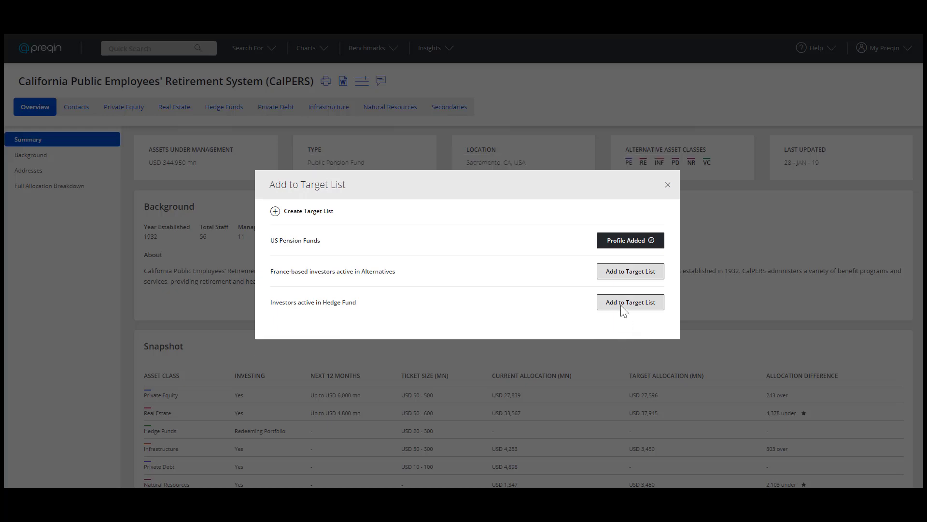
{"action": "left_click", "coordinate": [670, 185]}
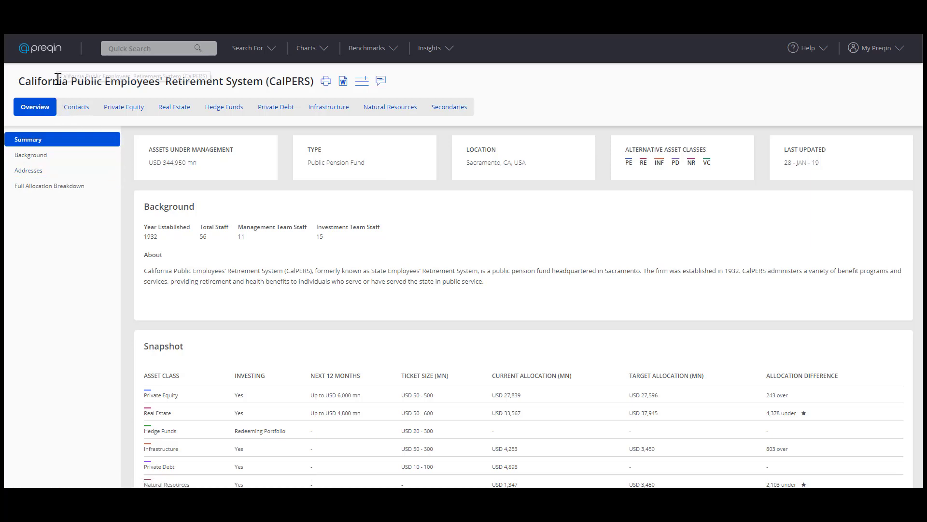
- In the investor advanced search, filter Fund Manager Location to US
{"action": "left_click", "coordinate": [266, 50]}
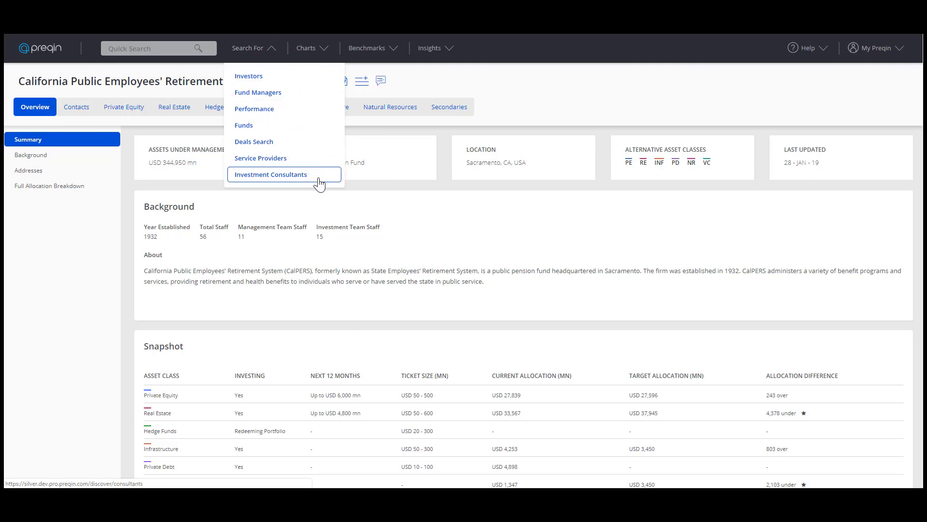
{"action": "left_click", "coordinate": [264, 76]}
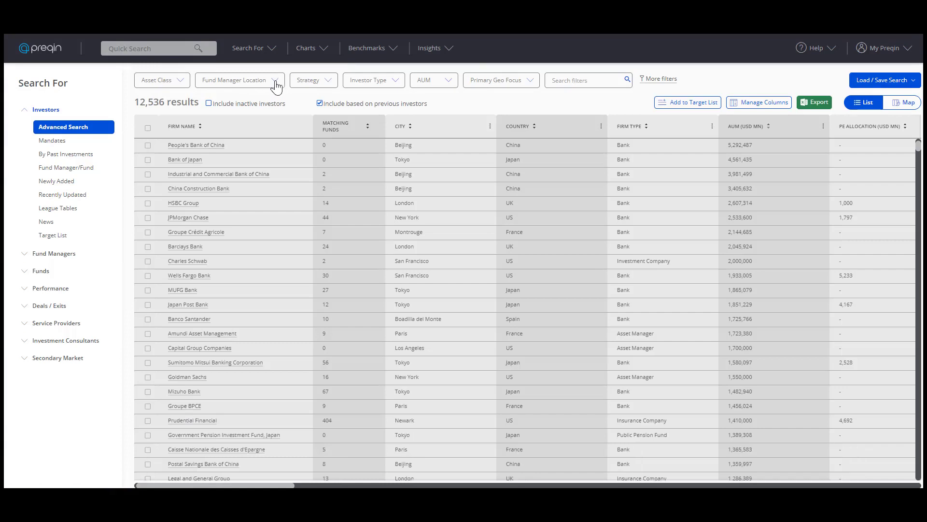
{"action": "left_click", "coordinate": [274, 83]}
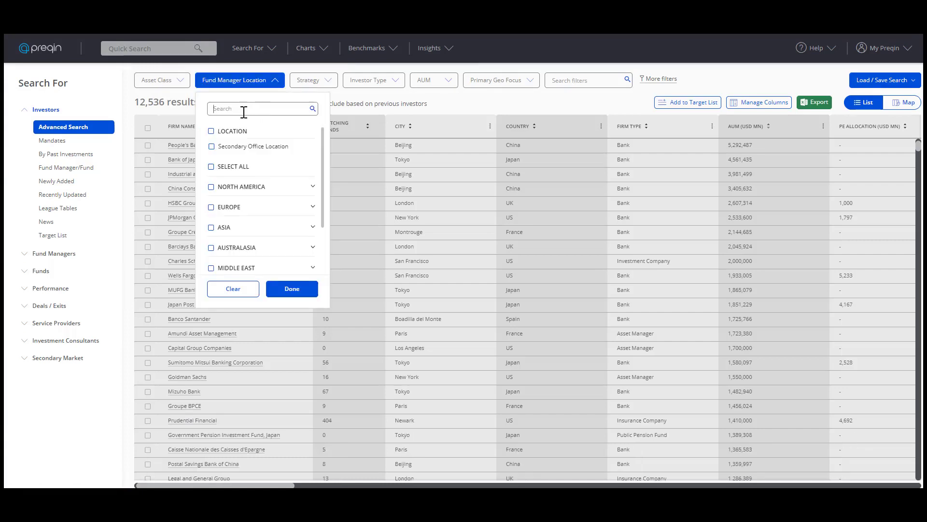
{"action": "left_click", "coordinate": [312, 188]}
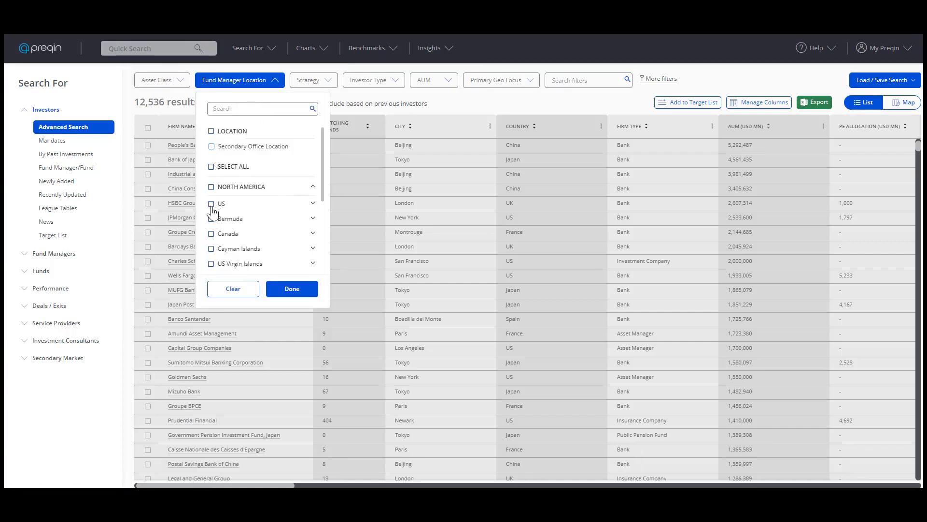
{"action": "left_click", "coordinate": [212, 205]}
{"action": "left_click", "coordinate": [296, 293]}
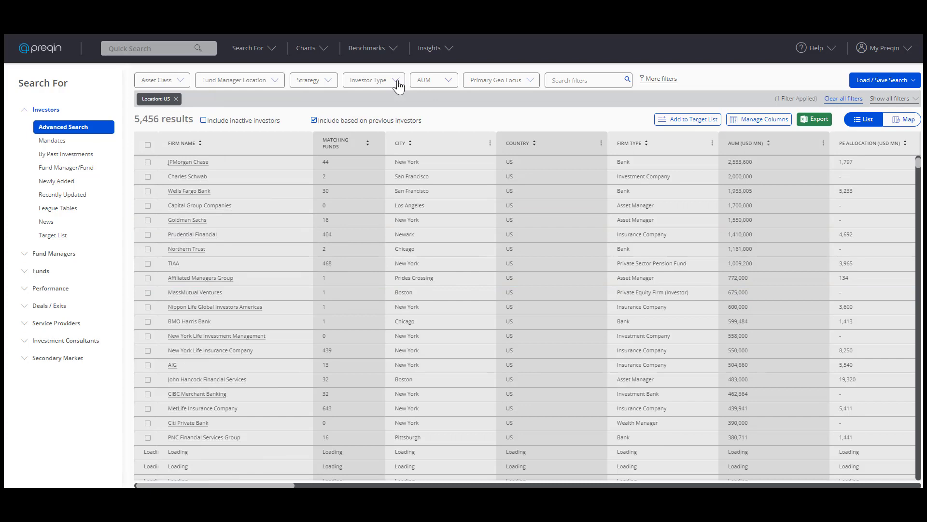
- Filter Investor Type to Private Sector Pension Fund and Public Pension Fund
{"action": "left_click", "coordinate": [398, 85]}
{"action": "left_click", "coordinate": [369, 108]}
{"action": "type", "text": "Pensio"}
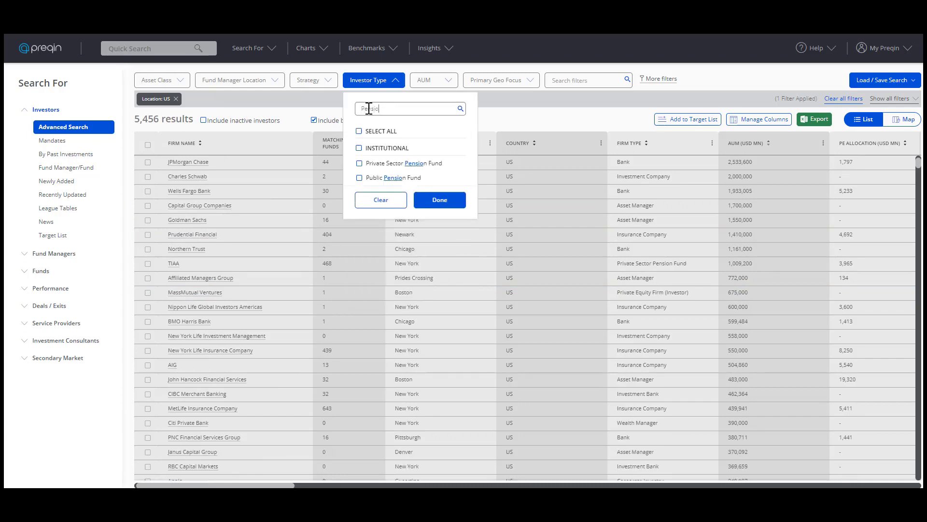
{"action": "left_click", "coordinate": [359, 164]}
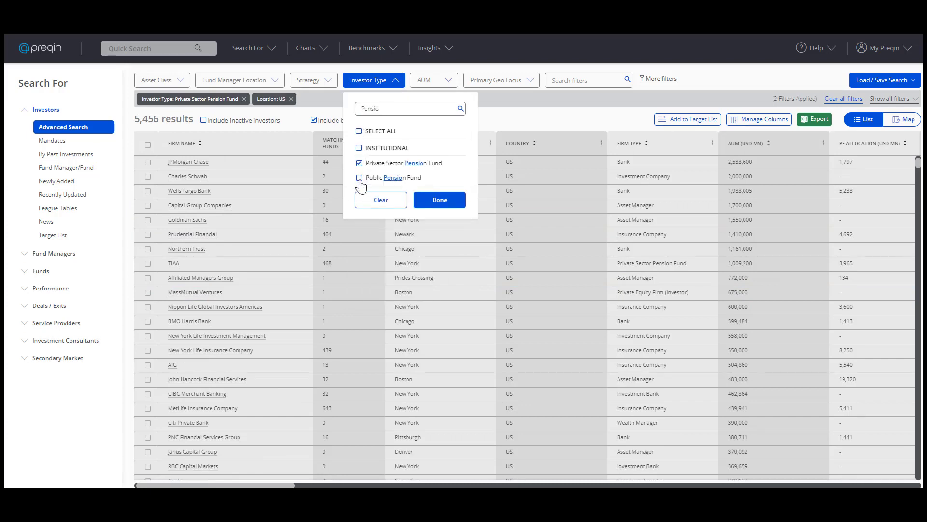
{"action": "left_click", "coordinate": [359, 178]}
{"action": "left_click", "coordinate": [439, 201]}
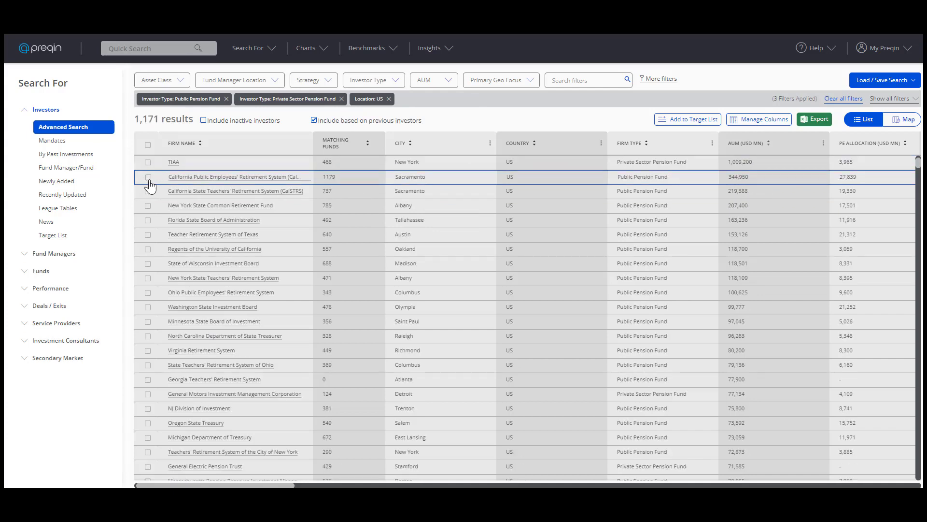
- Select all 1,171 filtered pension investors and add them to the US Pension Funds list
{"action": "left_click", "coordinate": [148, 177]}
{"action": "left_click", "coordinate": [148, 192]}
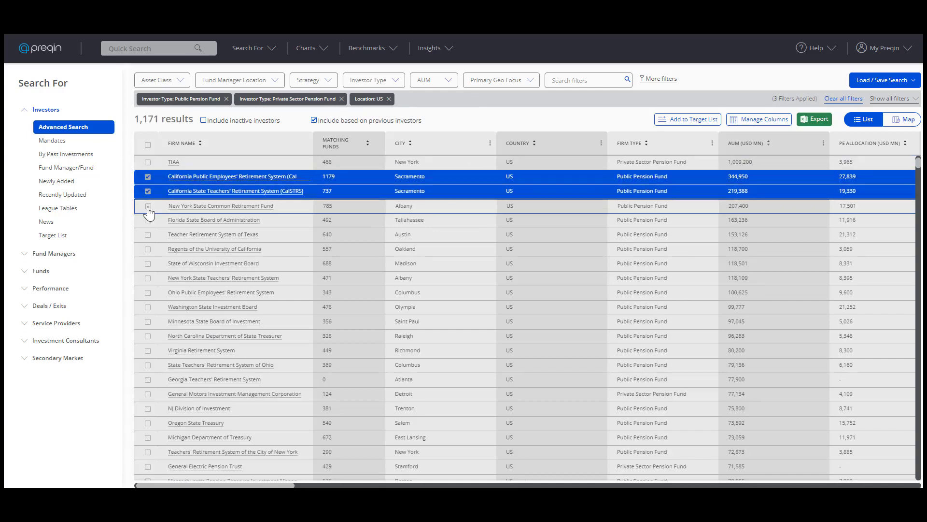
{"action": "left_click", "coordinate": [148, 206]}
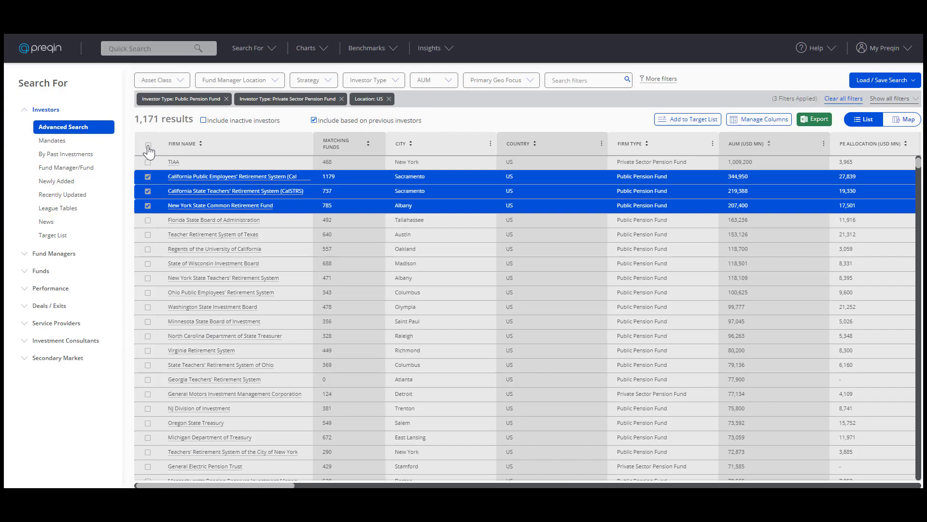
{"action": "left_click", "coordinate": [148, 146]}
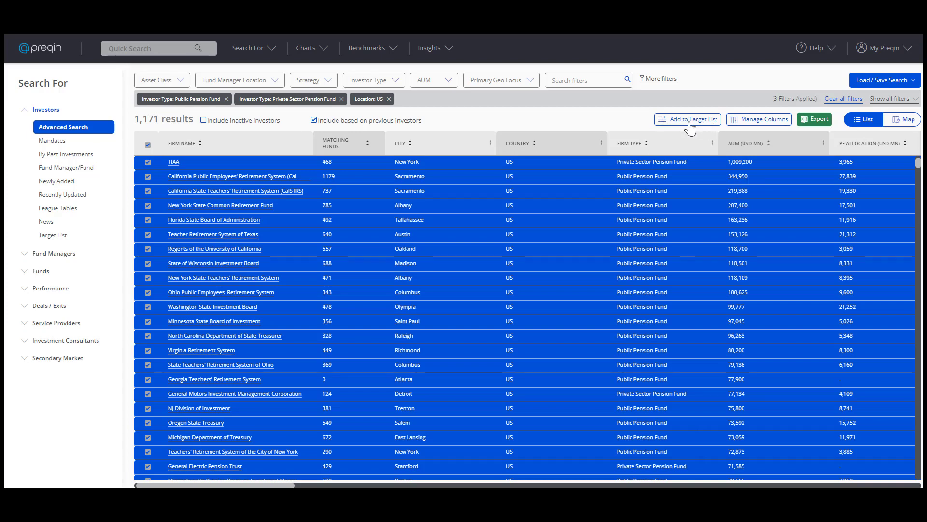
{"action": "left_click", "coordinate": [691, 127]}
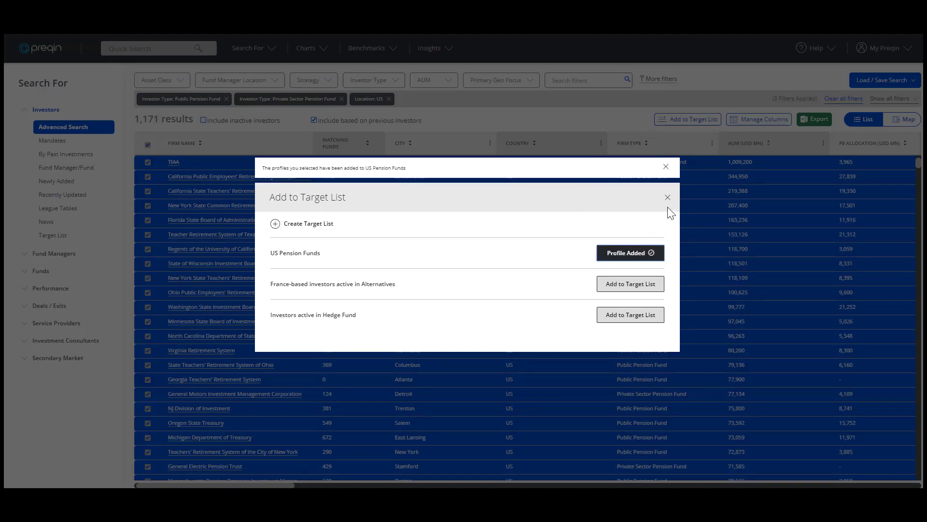
{"action": "left_click", "coordinate": [667, 198]}
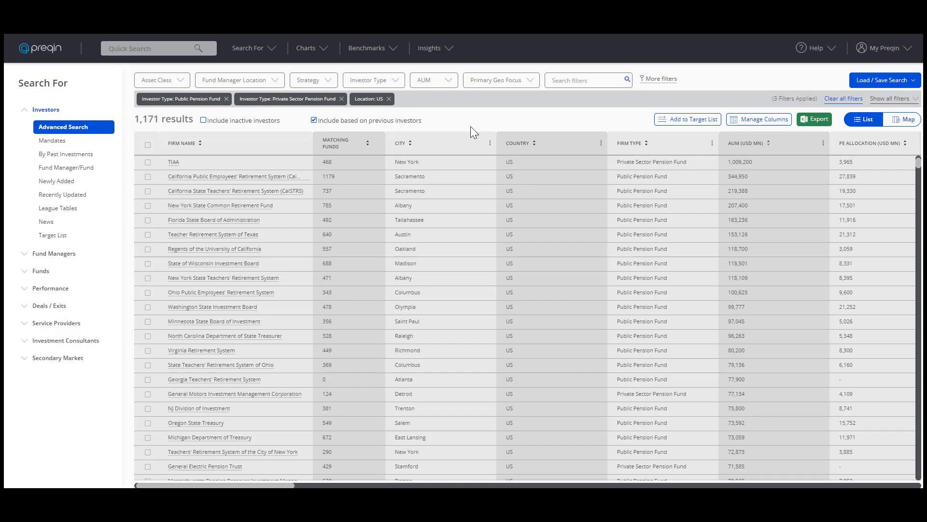
- Open My Target Lists from the home page and sort the lists by NO. IN LIST
{"action": "left_click", "coordinate": [44, 52]}
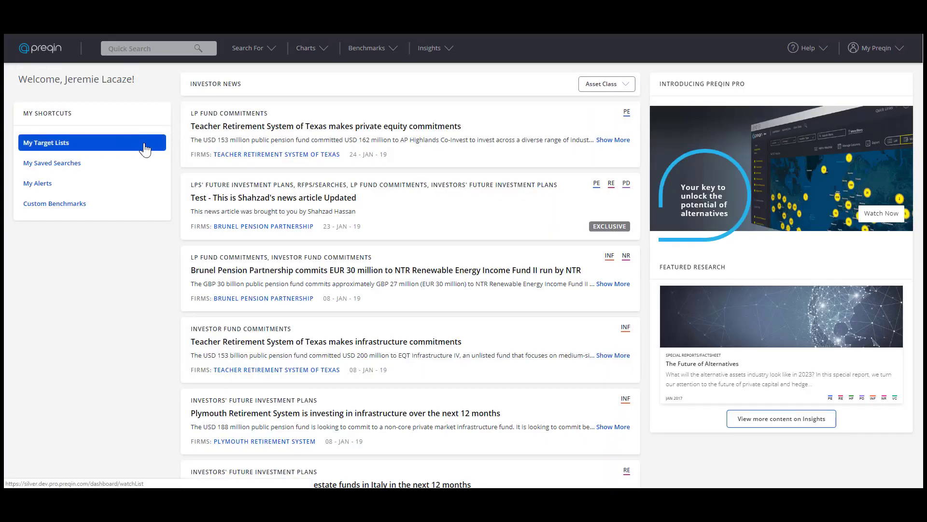
{"action": "left_click", "coordinate": [890, 58]}
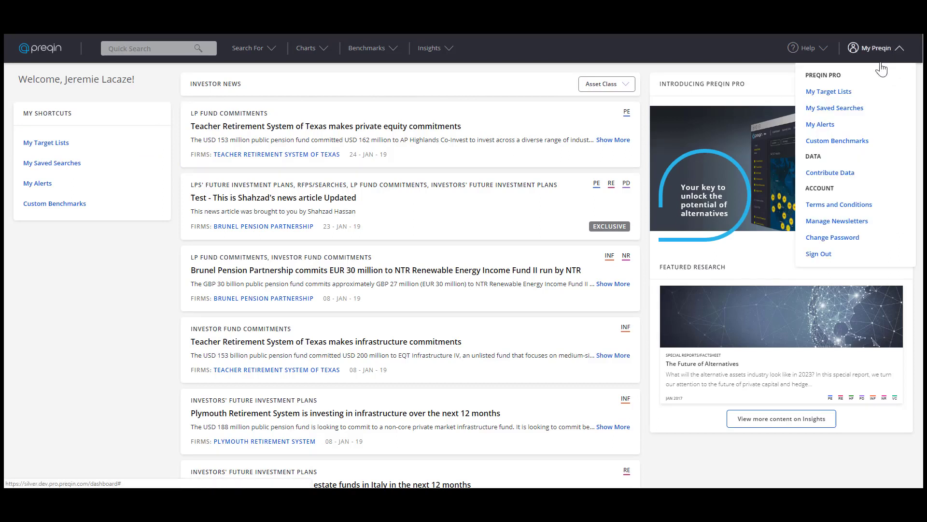
{"action": "left_click", "coordinate": [854, 96]}
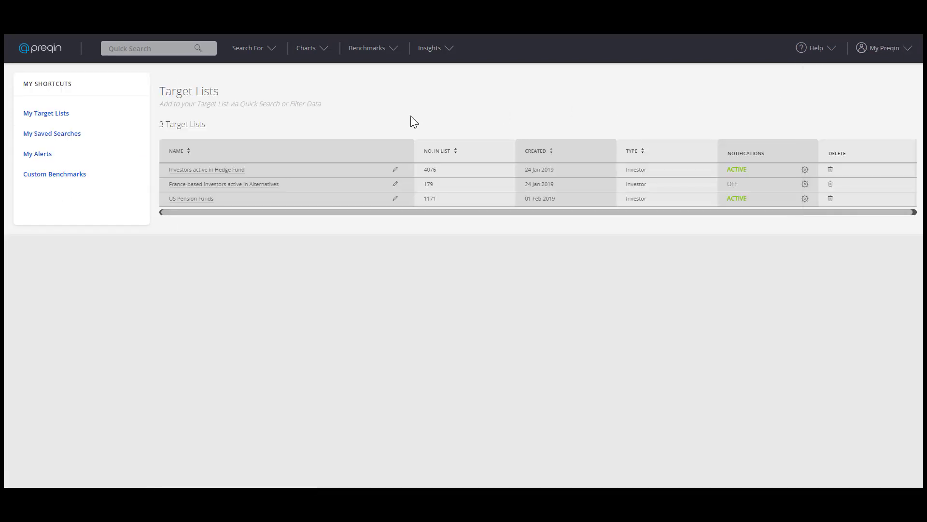
{"action": "left_click", "coordinate": [396, 169]}
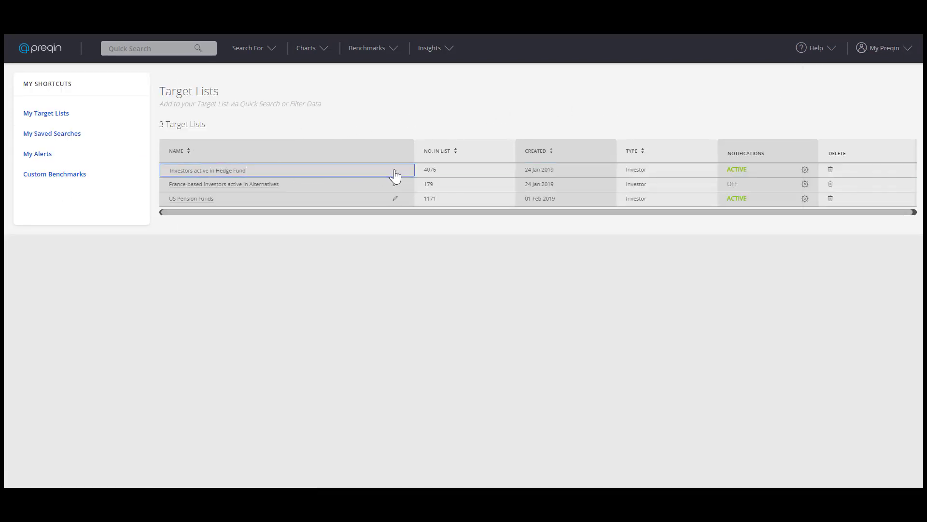
{"action": "left_click", "coordinate": [429, 154]}
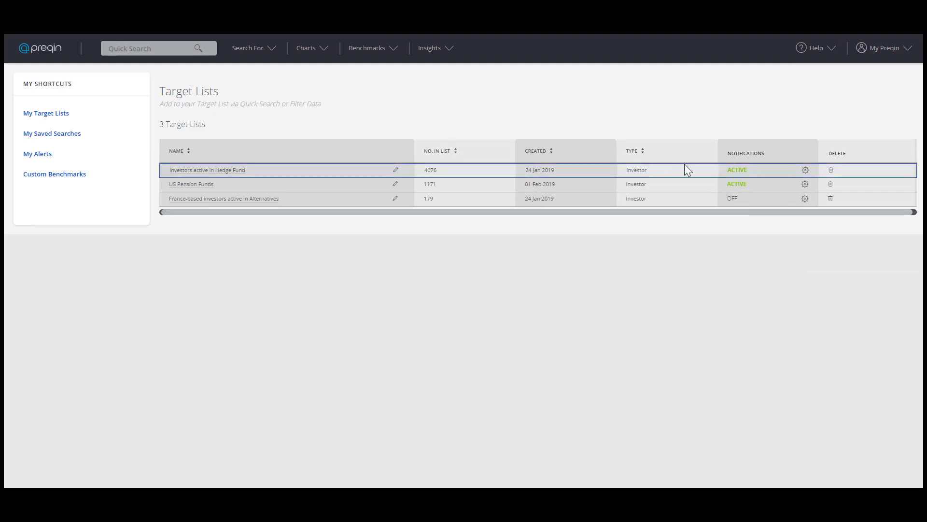
- Set the Investors active in Hedge Fund list's notifications to Weekly, keeping the list undeleted
{"action": "left_click", "coordinate": [806, 170]}
{"action": "left_click", "coordinate": [361, 178]}
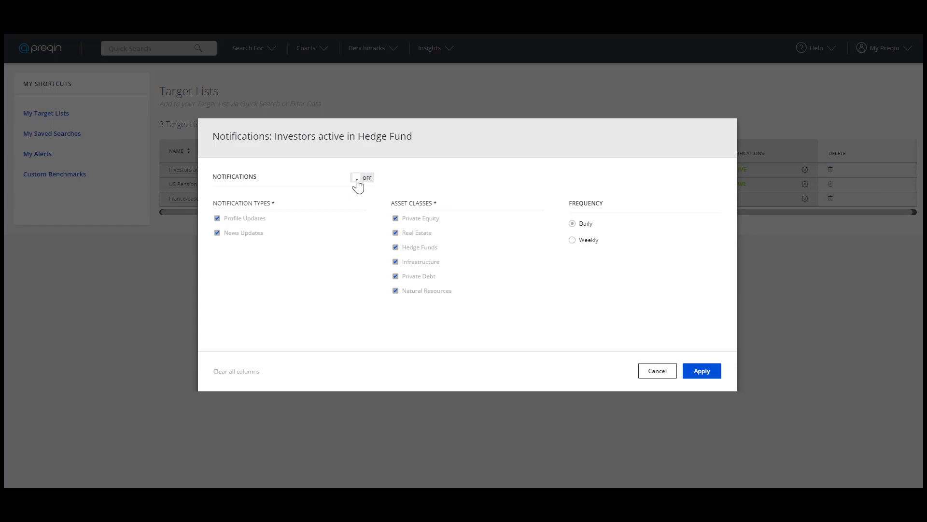
{"action": "left_click", "coordinate": [357, 178]}
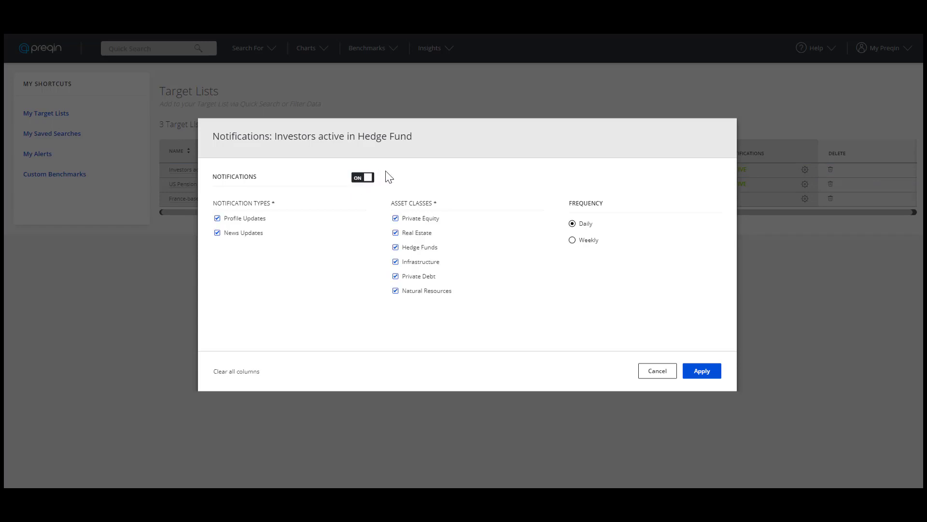
{"action": "left_click", "coordinate": [572, 240]}
{"action": "left_click", "coordinate": [699, 374]}
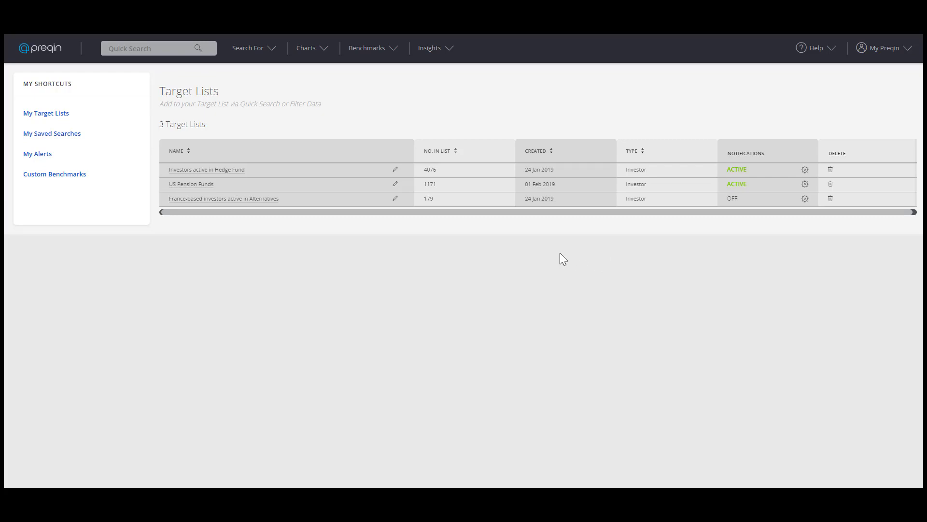
{"action": "left_click", "coordinate": [831, 169]}
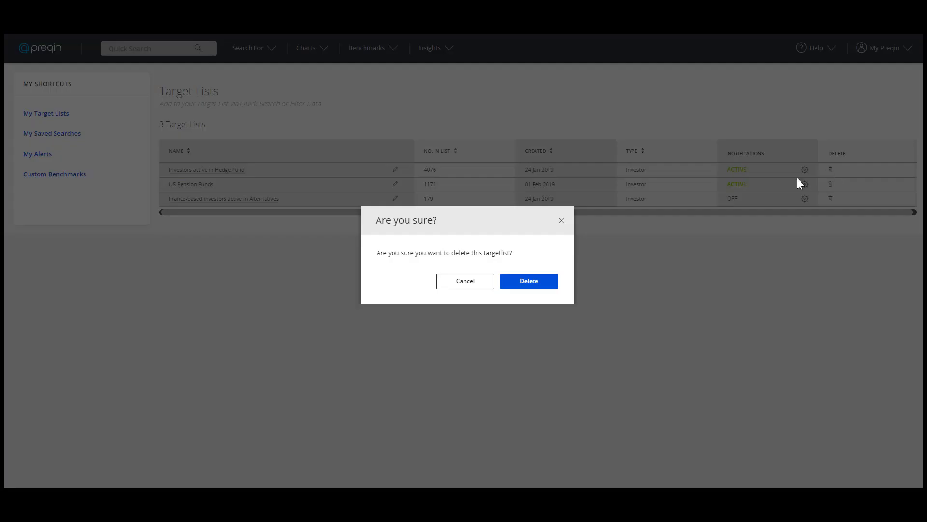
{"action": "left_click", "coordinate": [464, 282]}
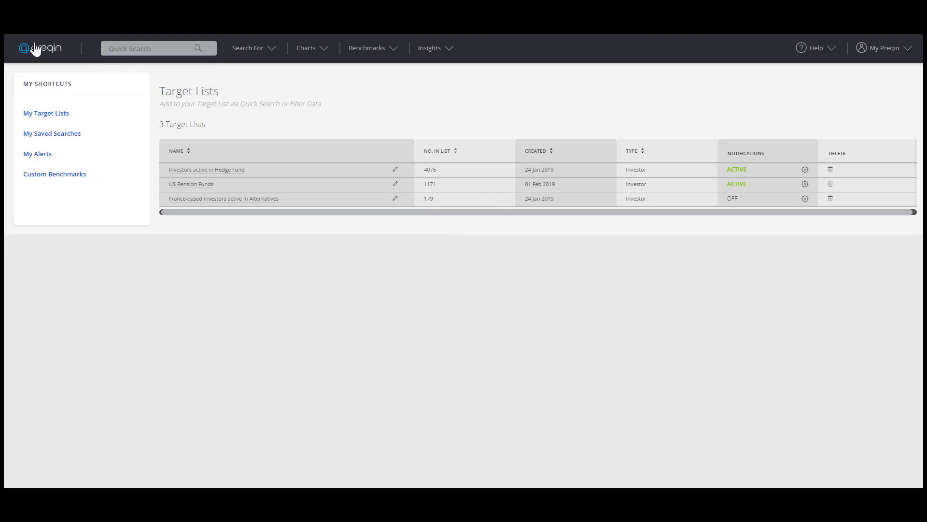
- Return to the Preqin home dashboard and bring up the Help menu options
{"action": "left_click", "coordinate": [34, 49]}
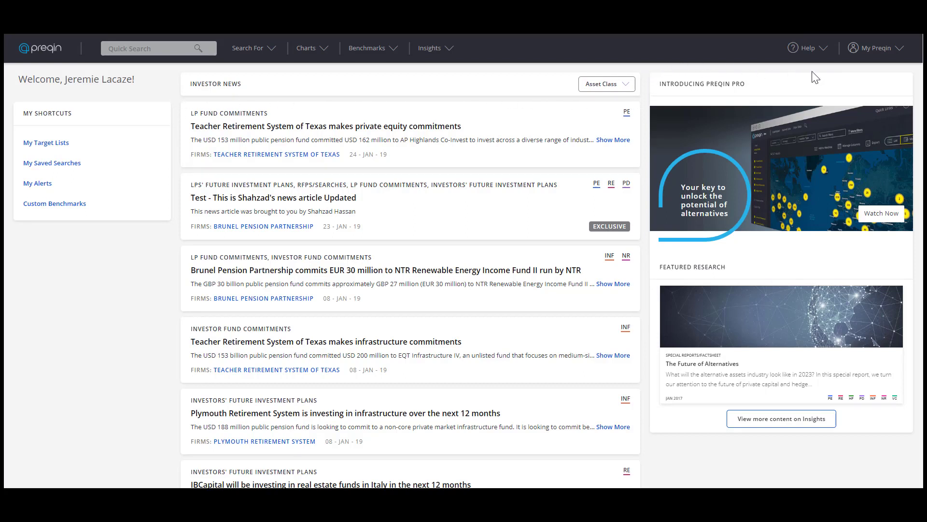
{"action": "mouse_move", "coordinate": [822, 61]}
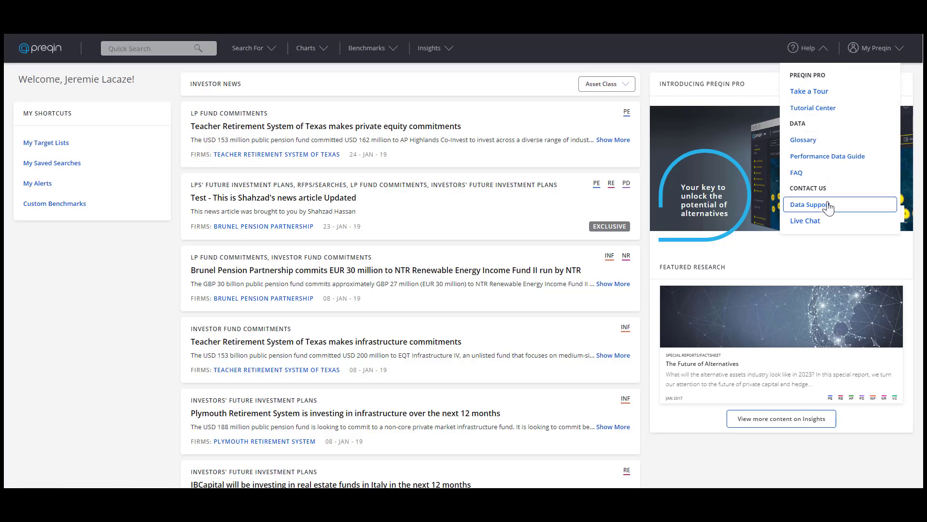